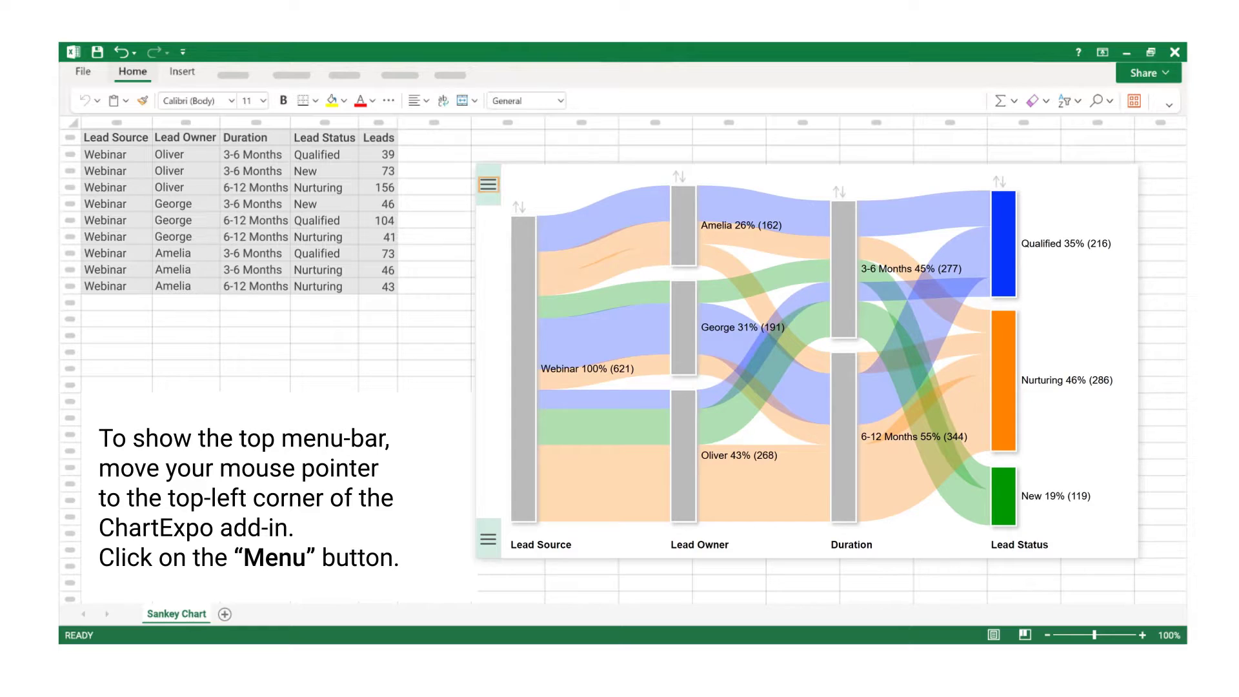
# Step: Turn the top menu bar back on via the hamburger menu's Show/Hide Menu-bar option
pyautogui.click(488, 184)
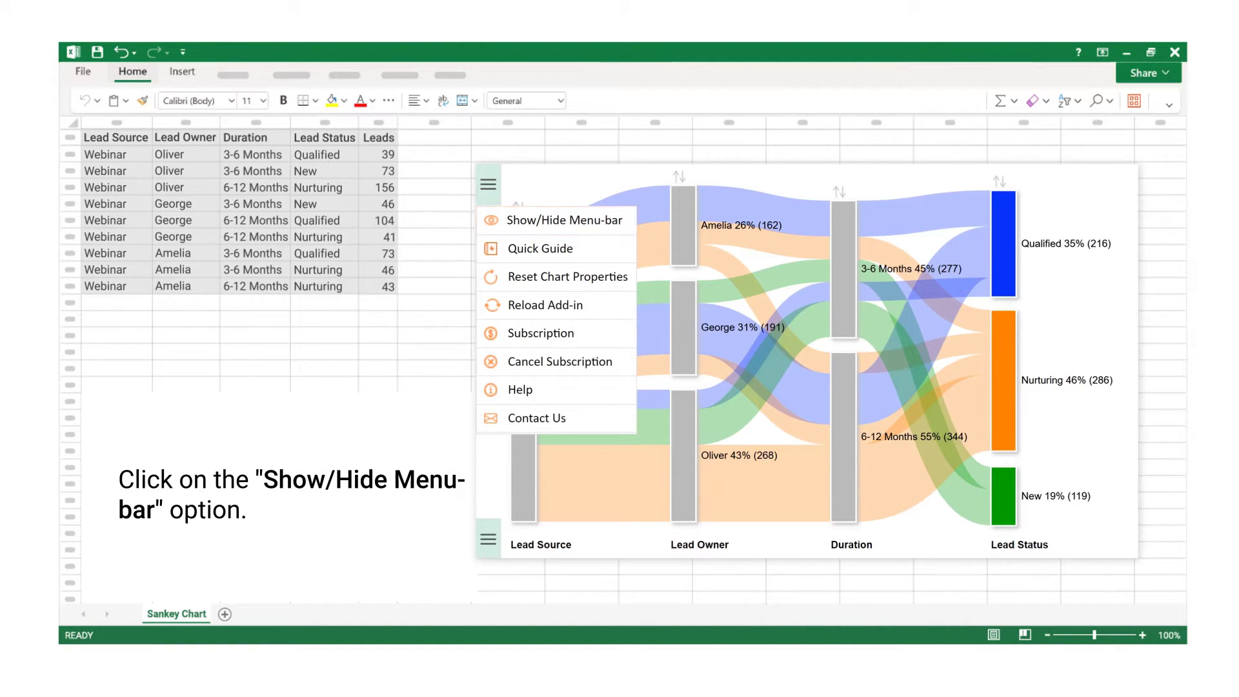
pyautogui.click(554, 220)
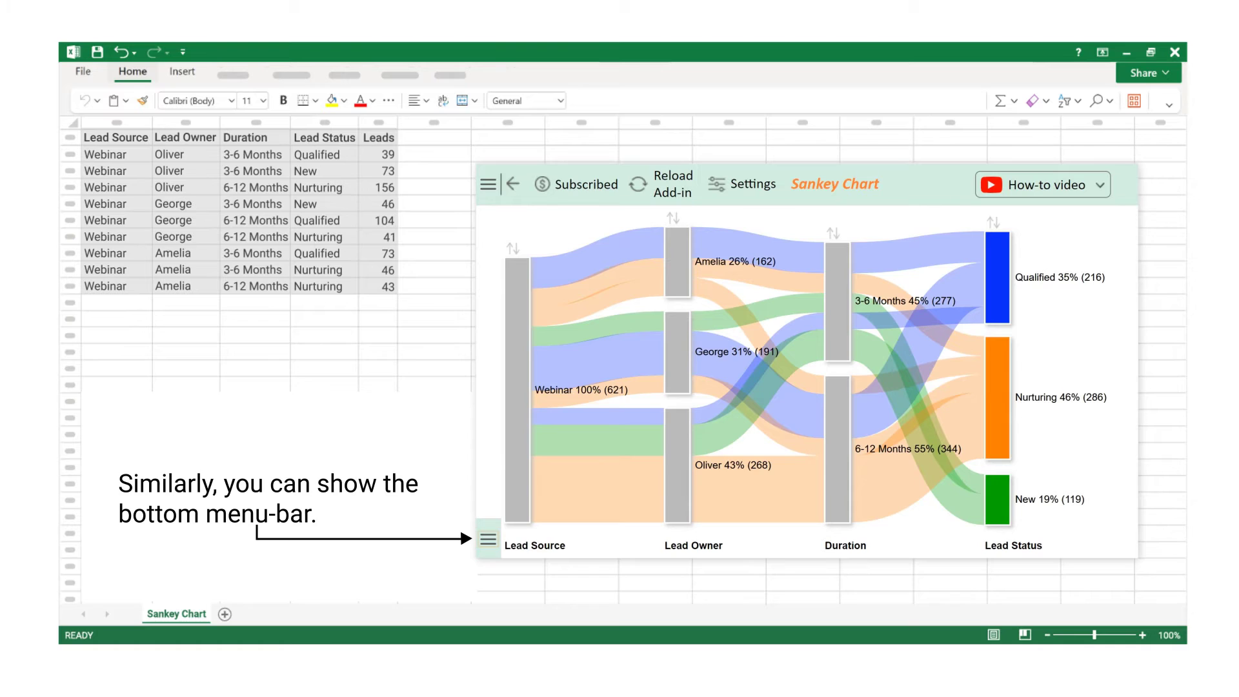
# Step: Restore the bottom menu bar with the bottom-left hamburger icon so both bars show
pyautogui.click(489, 539)
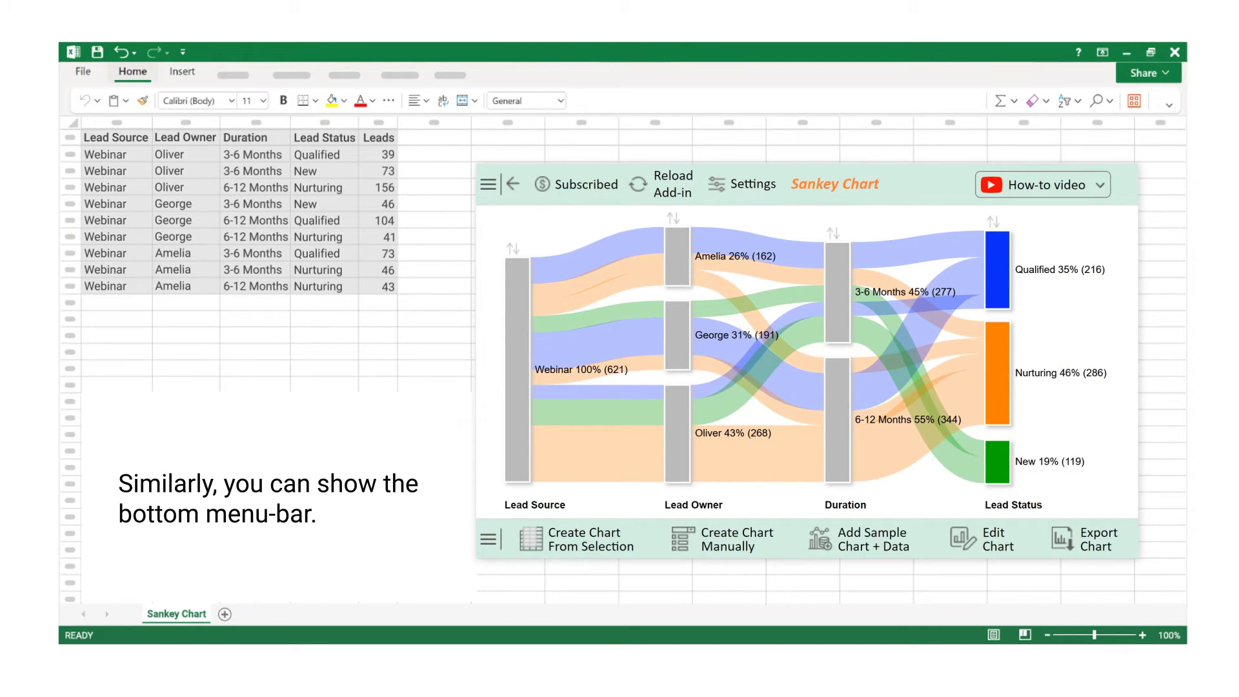